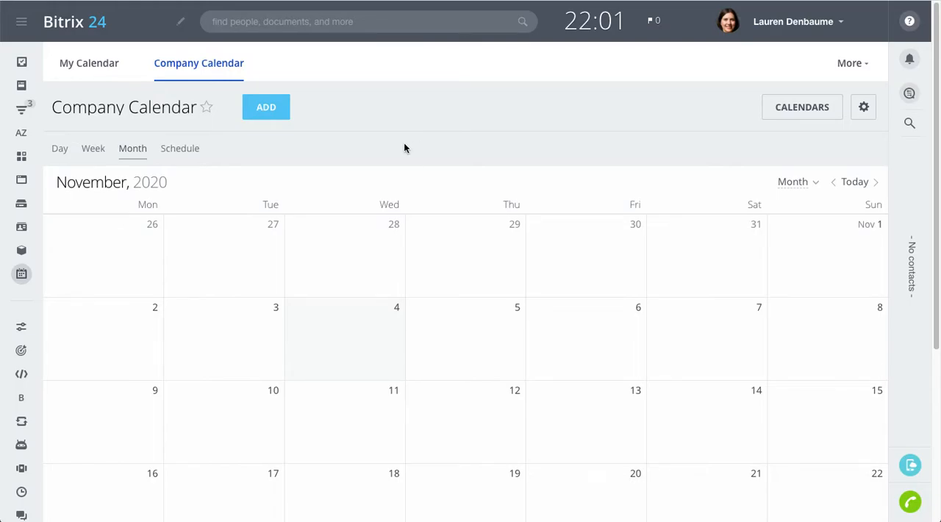
Open the Zoom integration's Employee sync page and save the matching of Bitrix24 users to Zoom users
{"action": "left_click", "coordinate": [23, 132]}
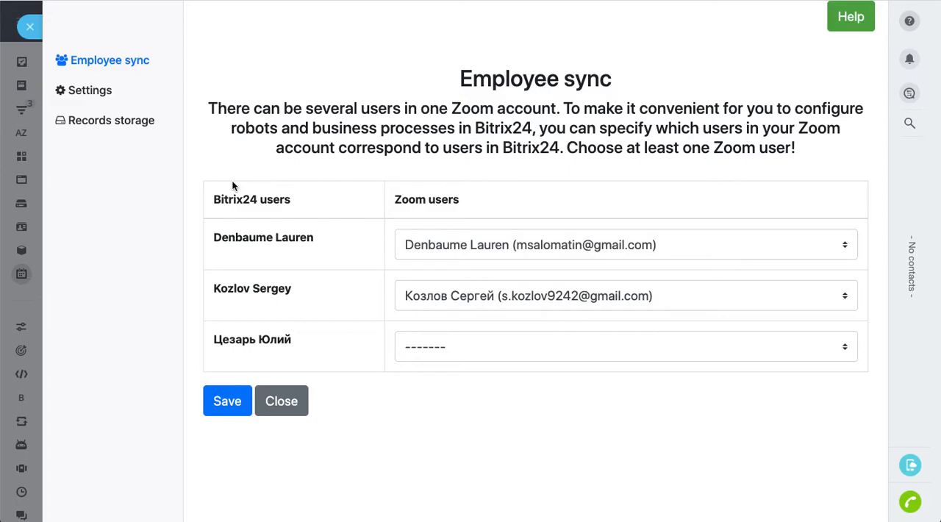
{"action": "left_click", "coordinate": [633, 148]}
{"action": "left_click_drag", "start_coordinate": [634, 148], "coordinate": [793, 148]}
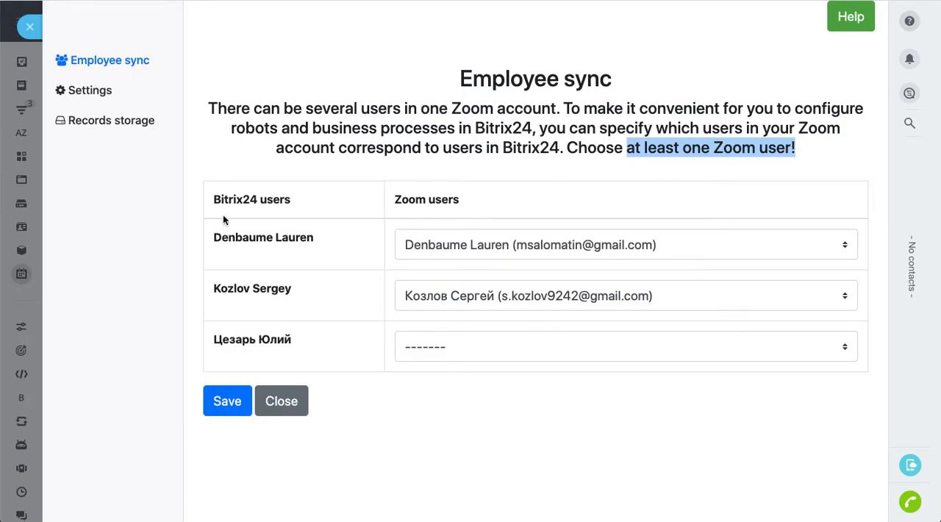
{"action": "left_click_drag", "start_coordinate": [214, 200], "coordinate": [294, 199]}
{"action": "left_click", "coordinate": [296, 250]}
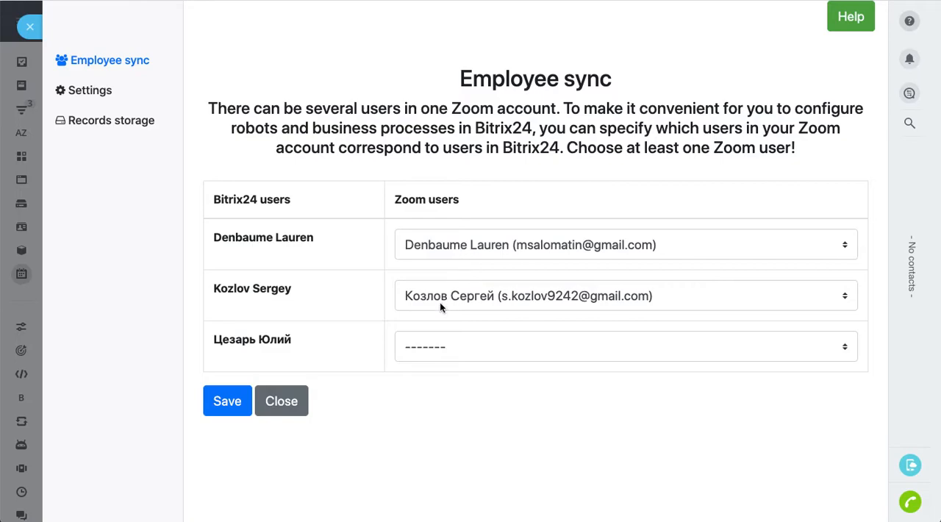
{"action": "left_click", "coordinate": [229, 402]}
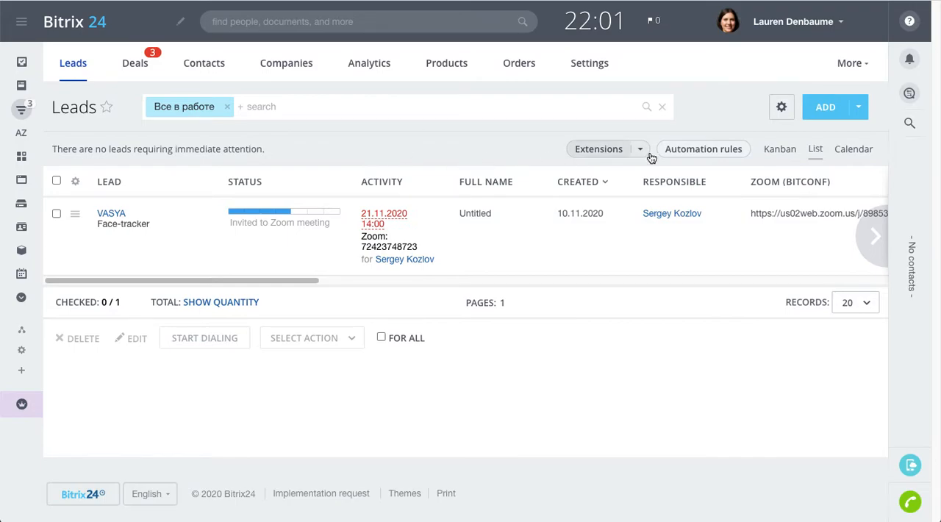
Add the custom rule "[Advanced Zoom integration – BitConf] Schedule a Zoom meeting" to the New stage of the lead automation
{"action": "left_click", "coordinate": [704, 155]}
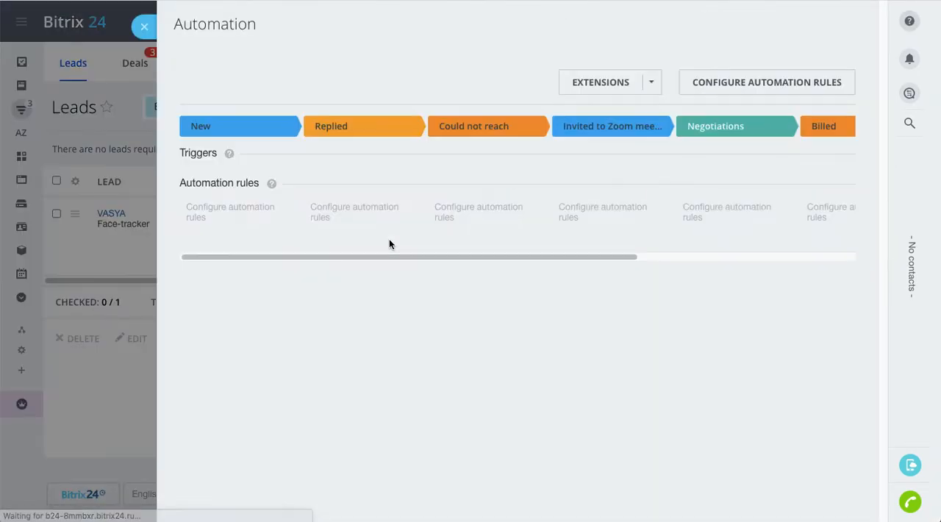
{"action": "left_click", "coordinate": [222, 215]}
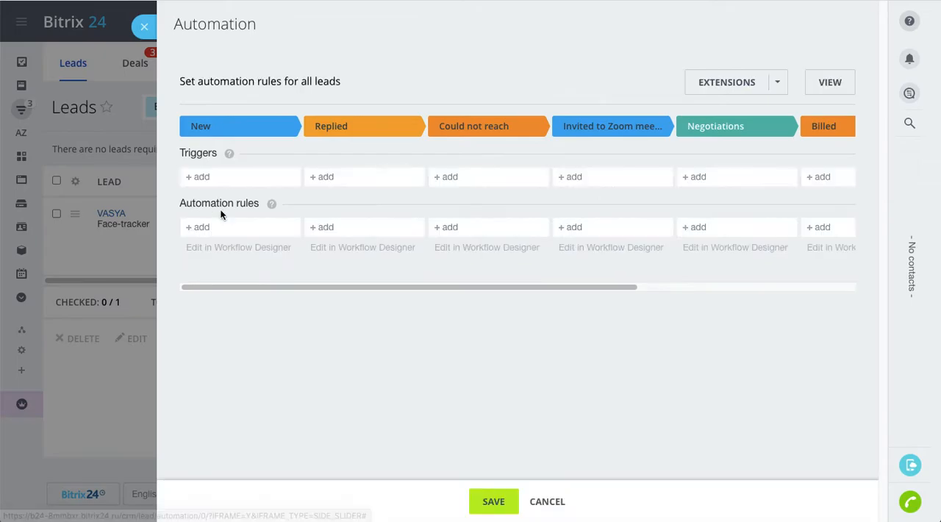
{"action": "left_click", "coordinate": [208, 230]}
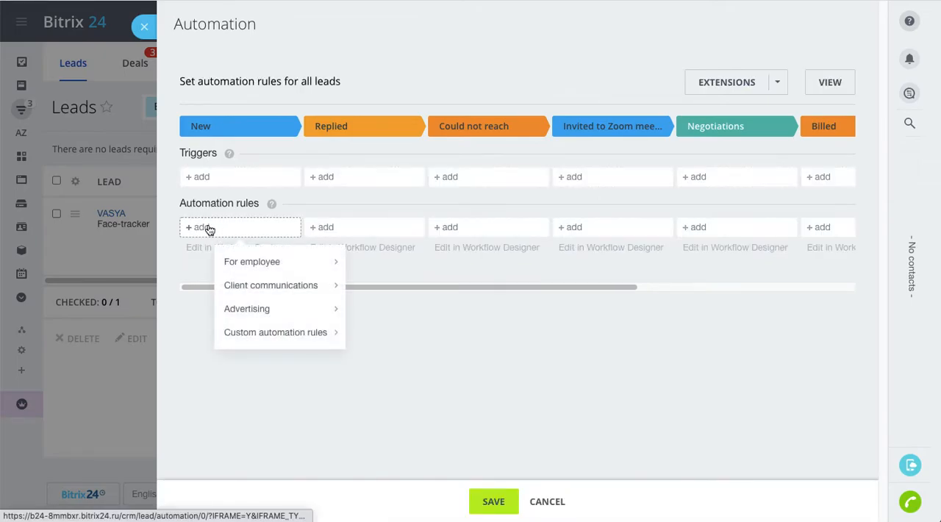
{"action": "mouse_move", "coordinate": [307, 336]}
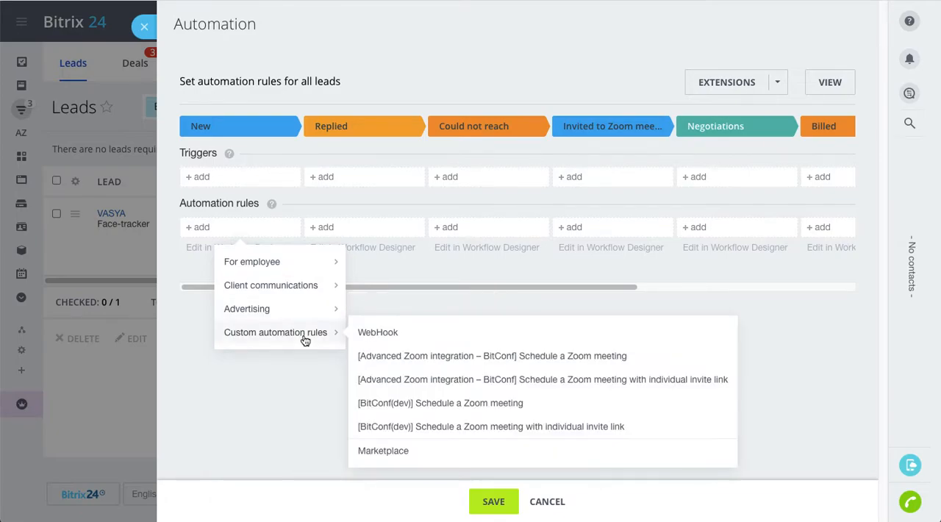
{"action": "left_click", "coordinate": [518, 358]}
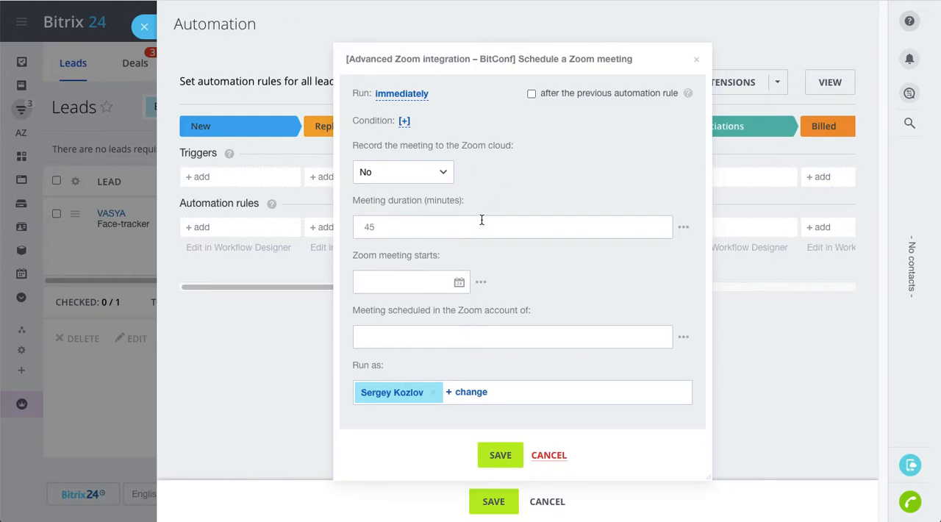
Set the meeting duration to 30 minutes and its start to the lead's Created on date
{"action": "left_click", "coordinate": [447, 226]}
{"action": "left_click_drag", "start_coordinate": [447, 227], "coordinate": [324, 226]}
{"action": "type", "text": "30"}
{"action": "left_click", "coordinate": [482, 283]}
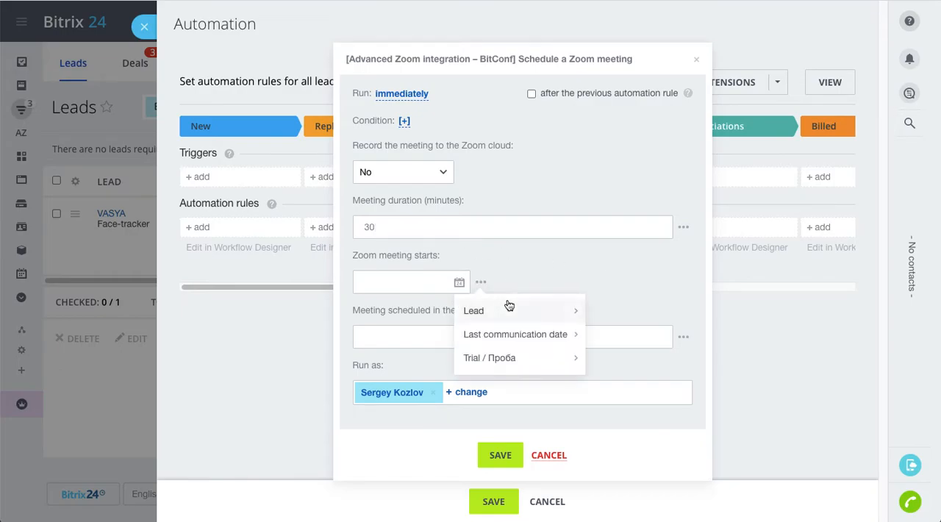
{"action": "mouse_move", "coordinate": [549, 314]}
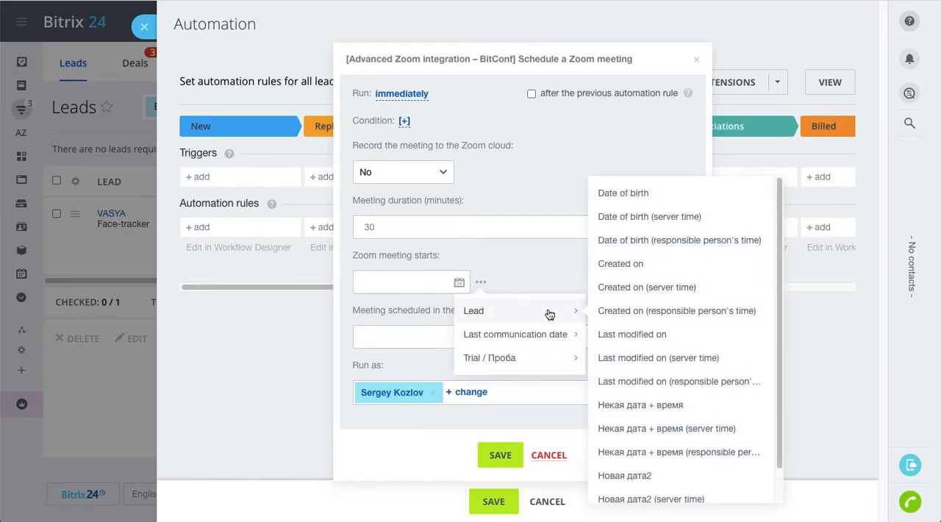
{"action": "left_click", "coordinate": [639, 266]}
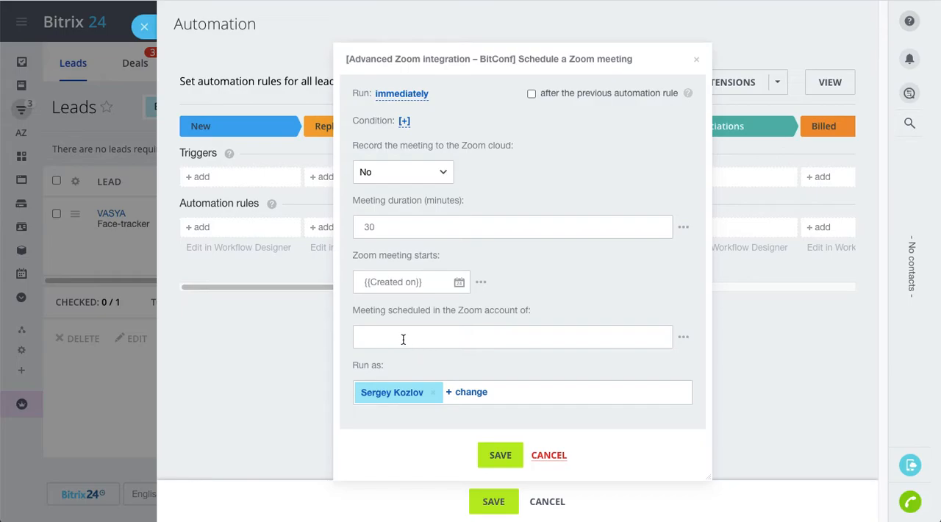
Schedule the meeting in the Zoom account of the lead's Responsible, and check the employee's matching in Employee sync
{"action": "left_click", "coordinate": [683, 340]}
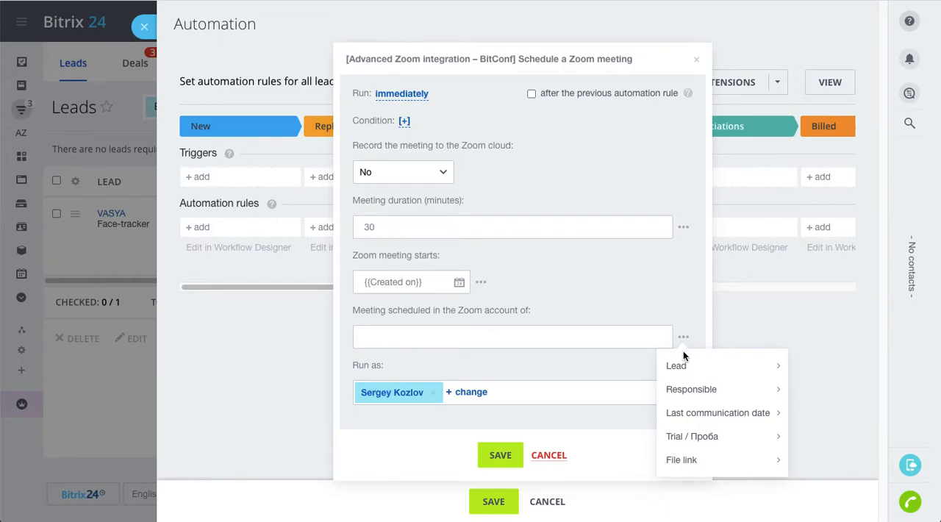
{"action": "mouse_move", "coordinate": [682, 365]}
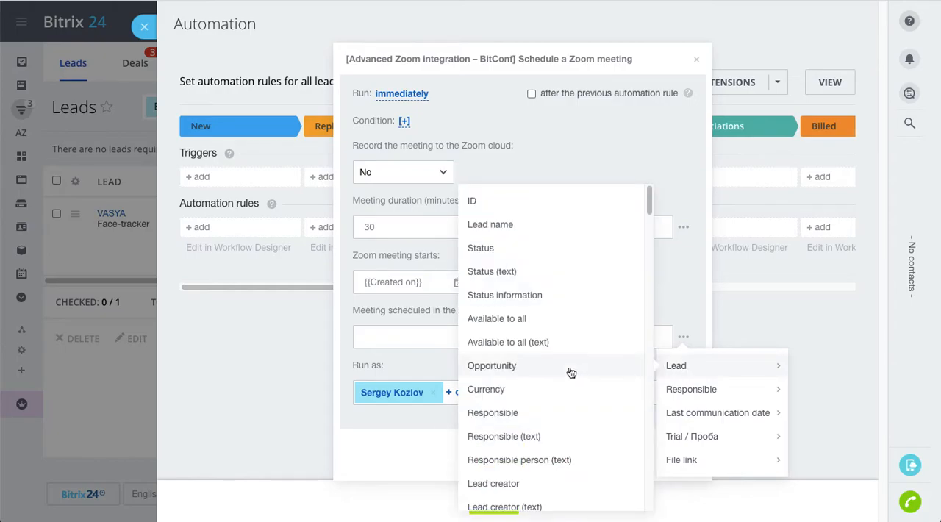
{"action": "left_click", "coordinate": [513, 414]}
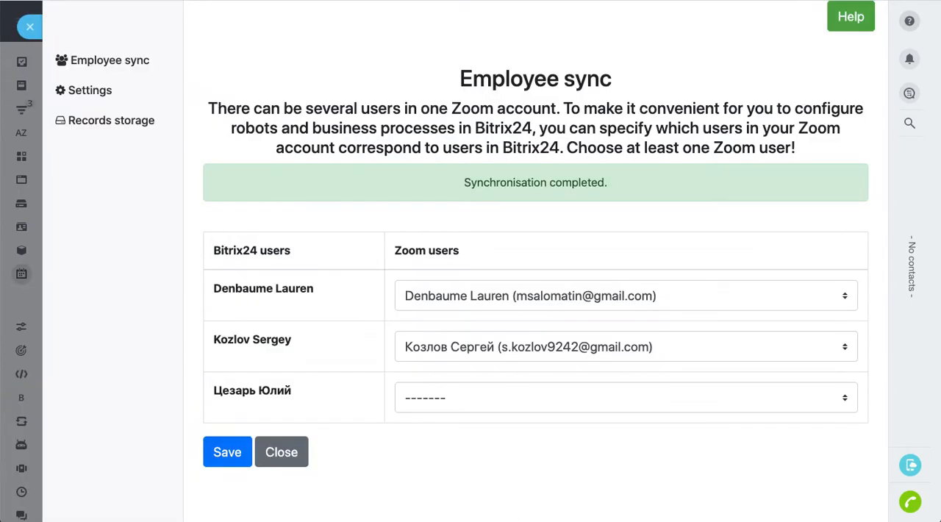
{"action": "left_click_drag", "start_coordinate": [214, 289], "coordinate": [314, 289]}
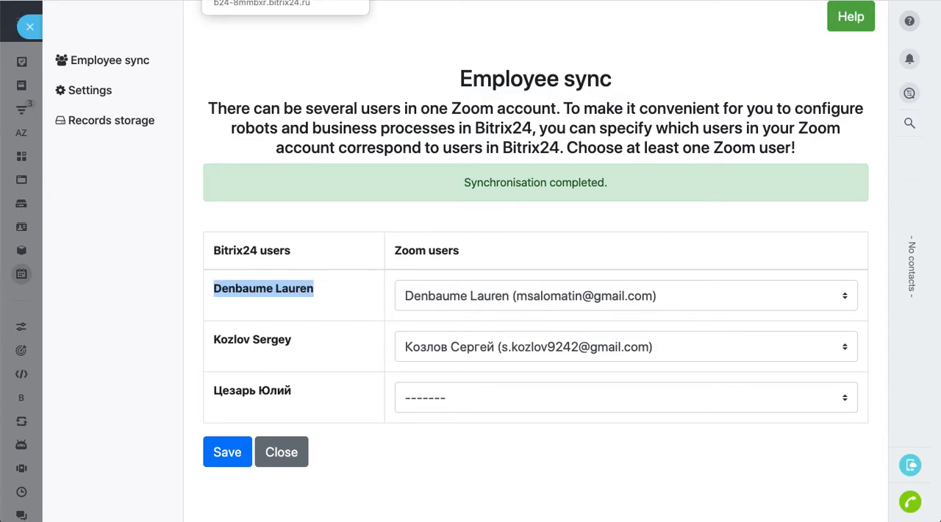
{"action": "left_click", "coordinate": [279, 1]}
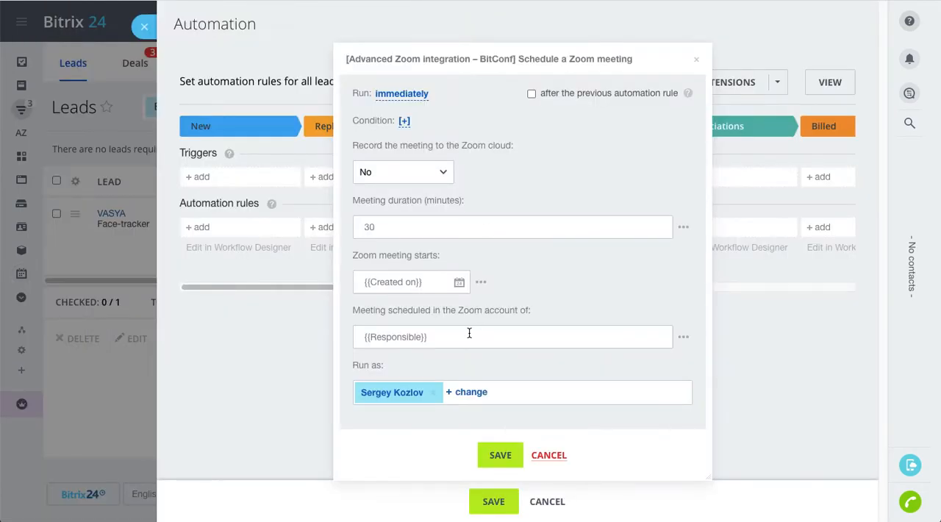
Replace the Run as employee with the first person suggested under Recent, and save the rule and the automation settings
{"action": "left_click", "coordinate": [433, 391]}
{"action": "left_click", "coordinate": [383, 391]}
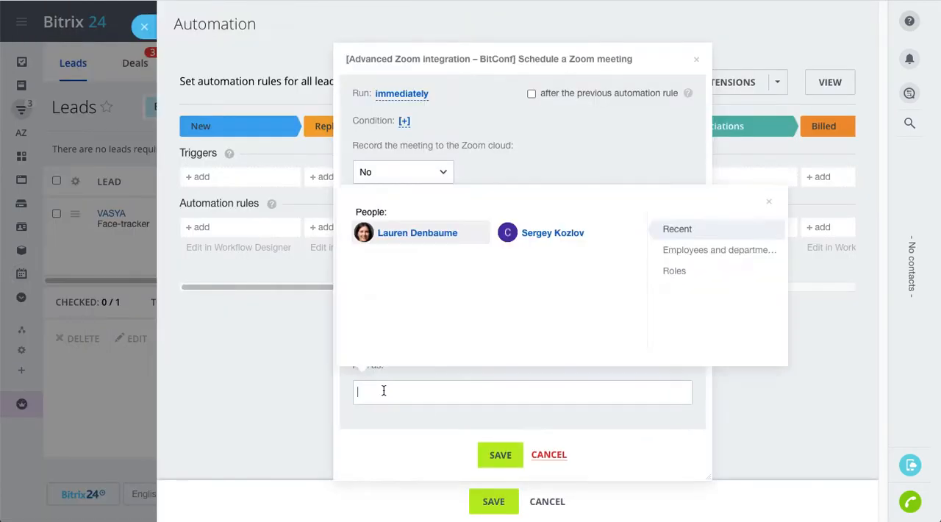
{"action": "left_click", "coordinate": [400, 233]}
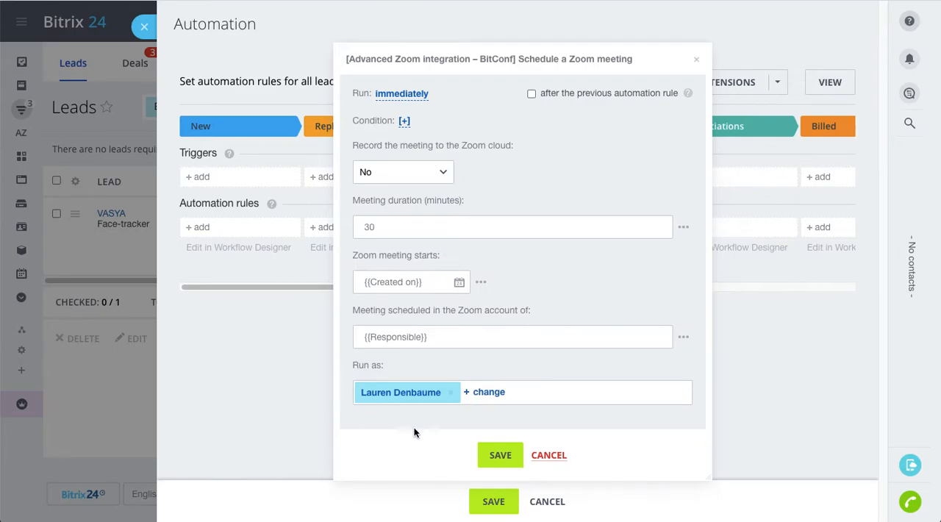
{"action": "left_click", "coordinate": [500, 455]}
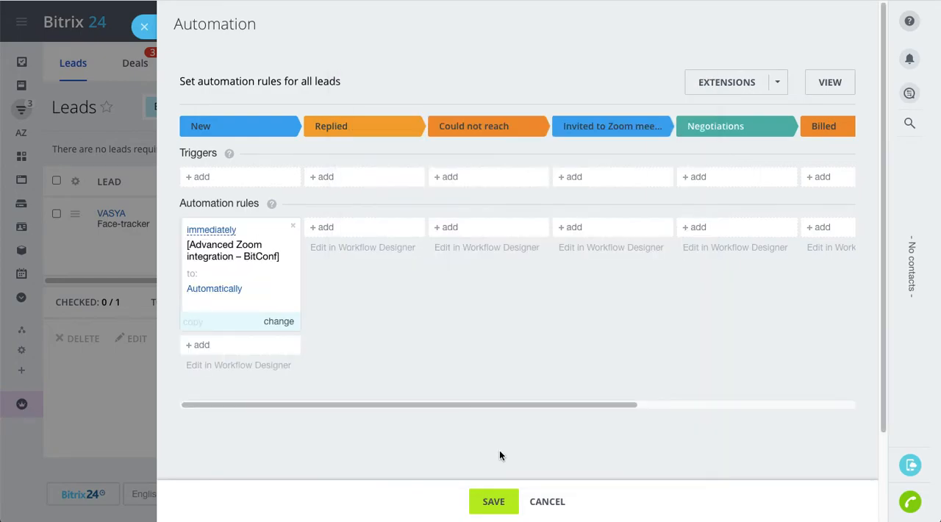
{"action": "left_click", "coordinate": [493, 501]}
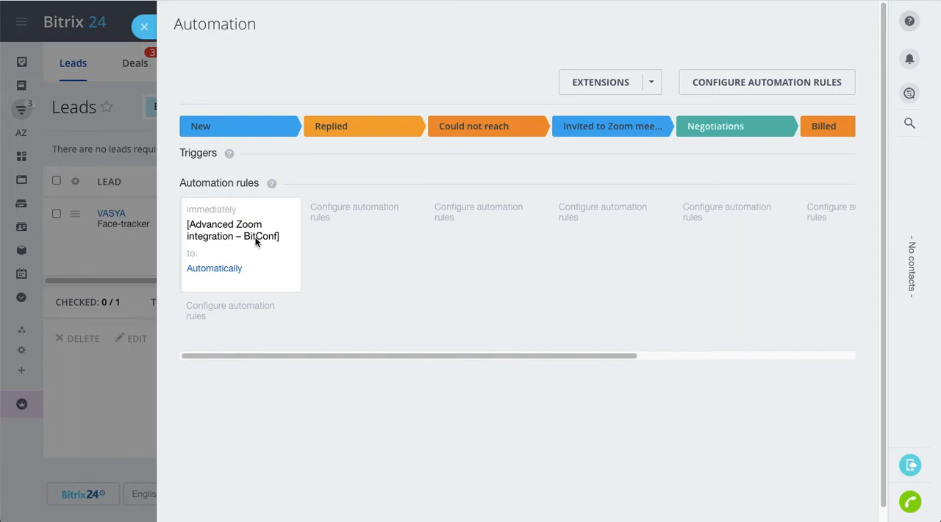
Add a Send email client communication rule to the New stage and set its sender to the employee's support address
{"action": "left_click", "coordinate": [234, 310]}
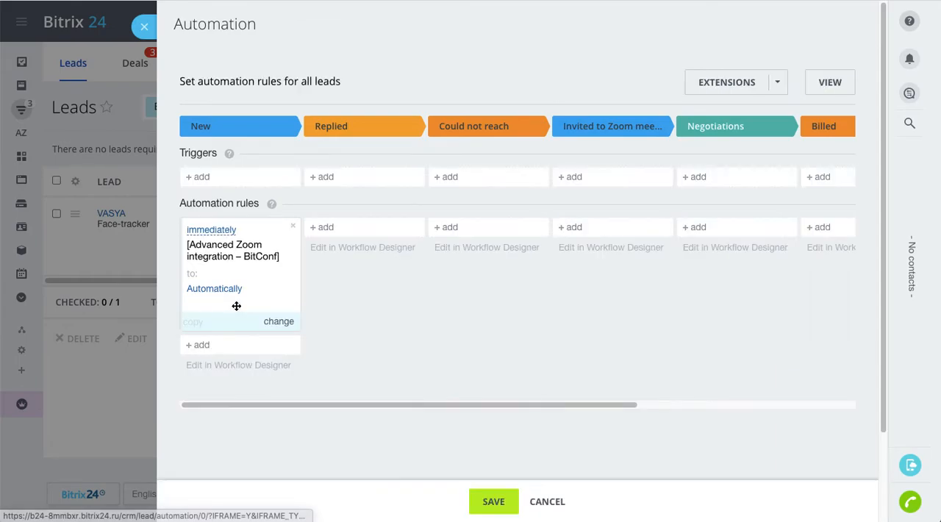
{"action": "left_click", "coordinate": [204, 347]}
{"action": "mouse_move", "coordinate": [288, 407]}
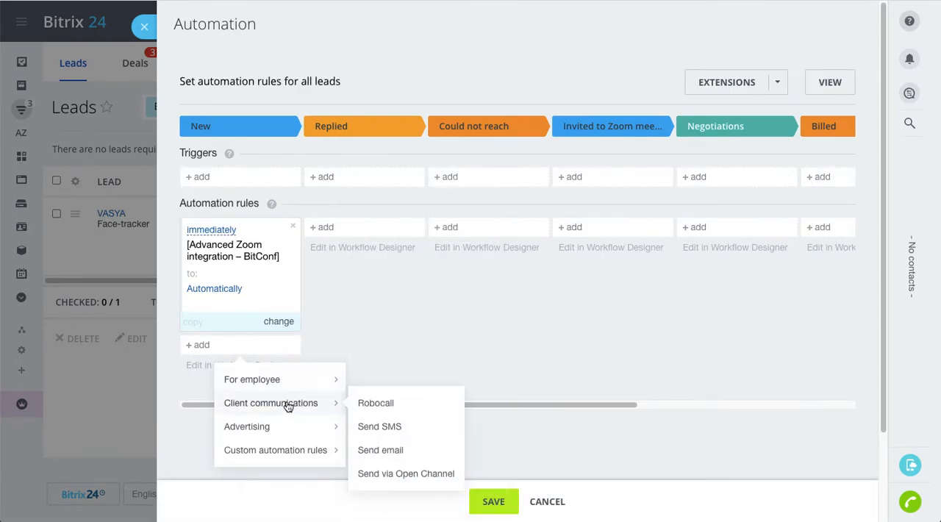
{"action": "left_click", "coordinate": [399, 450]}
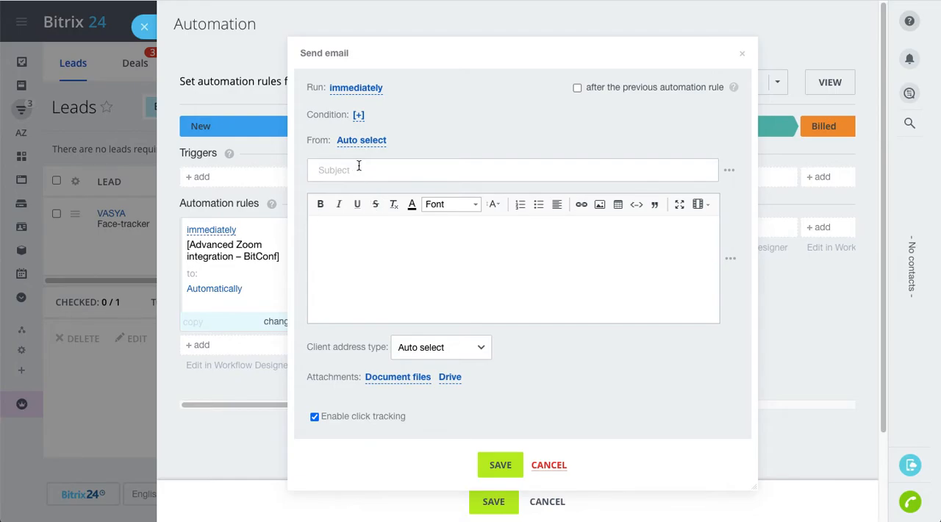
{"action": "left_click", "coordinate": [357, 143]}
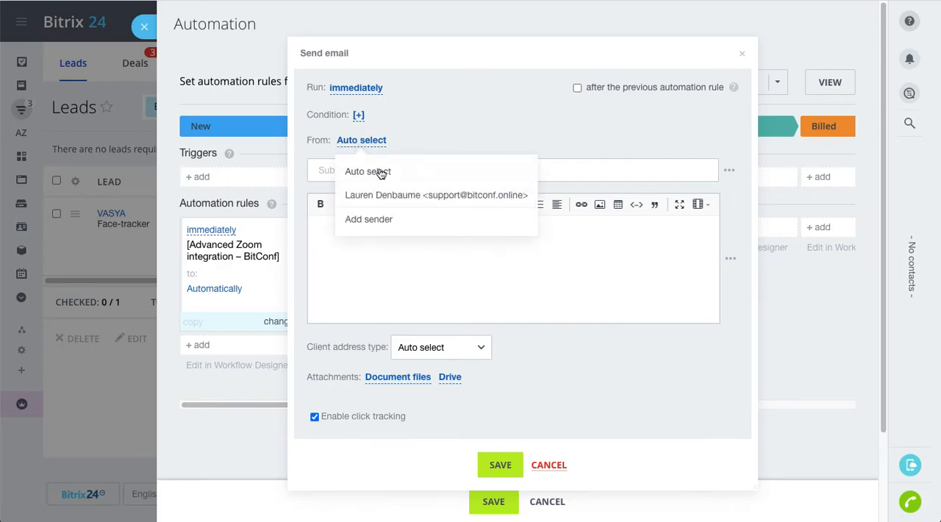
{"action": "left_click", "coordinate": [383, 195]}
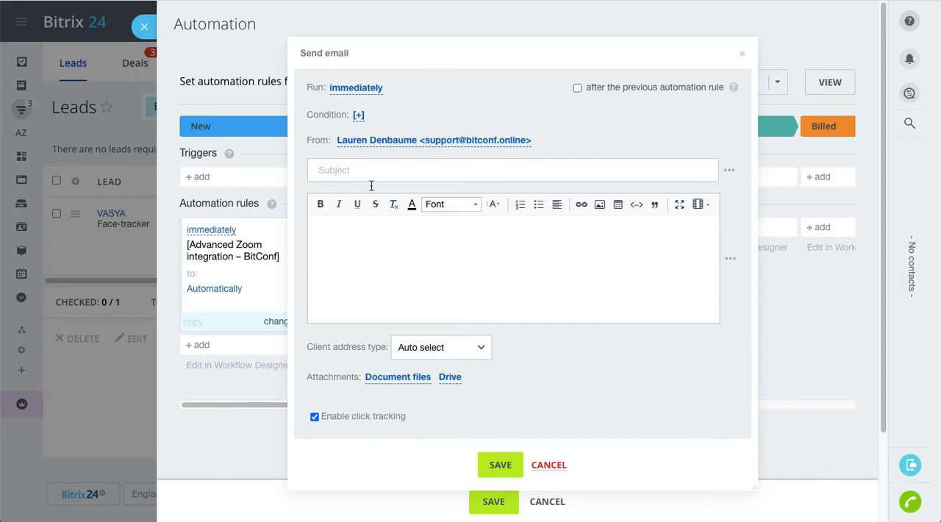
Enter "Let's talk it over in Zoom" as the email subject
{"action": "left_click", "coordinate": [430, 171]}
{"action": "type", "text": "Let's talk it over in Zoom"}
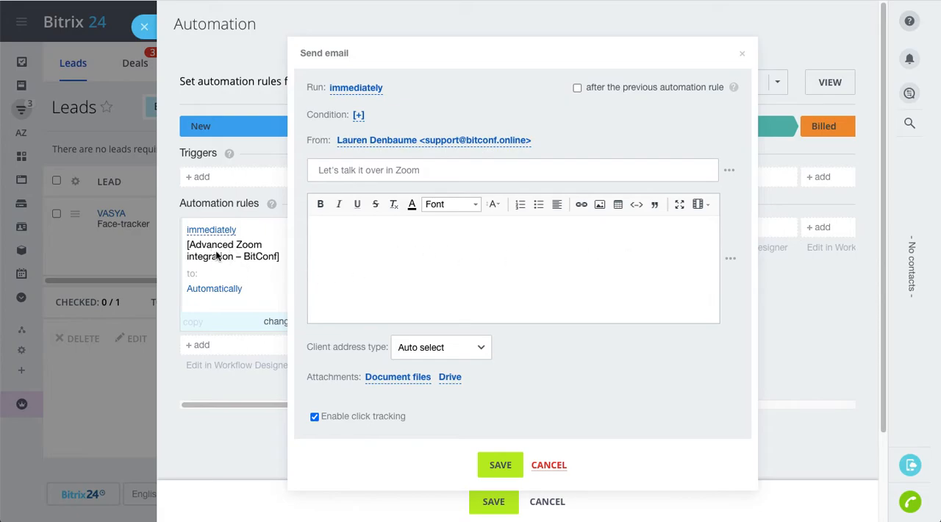
Insert the lead's first Zoom (BITCONF) field into the email body
{"action": "left_click", "coordinate": [732, 259]}
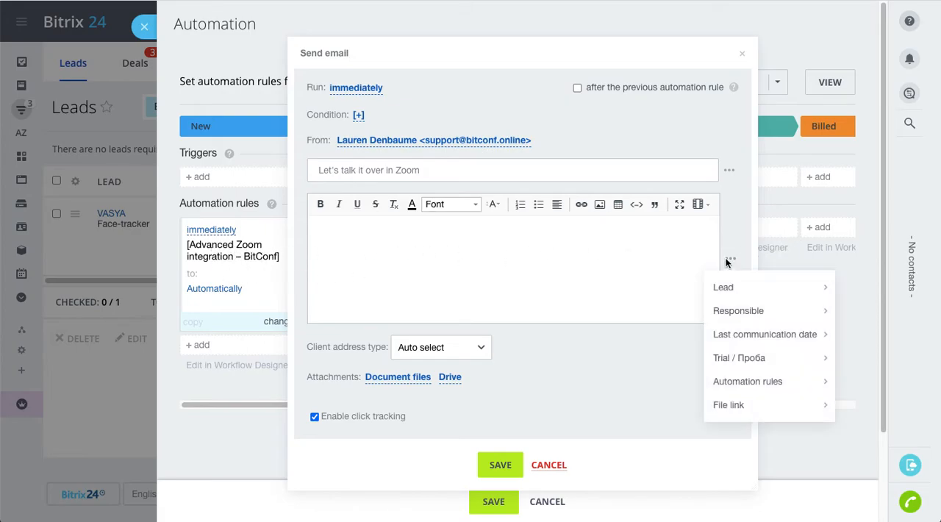
{"action": "mouse_move", "coordinate": [726, 287]}
{"action": "scroll", "coordinate": [598, 365], "scroll_direction": "down", "scroll_amount": 10}
{"action": "scroll", "coordinate": [599, 365], "scroll_direction": "down", "scroll_amount": 8}
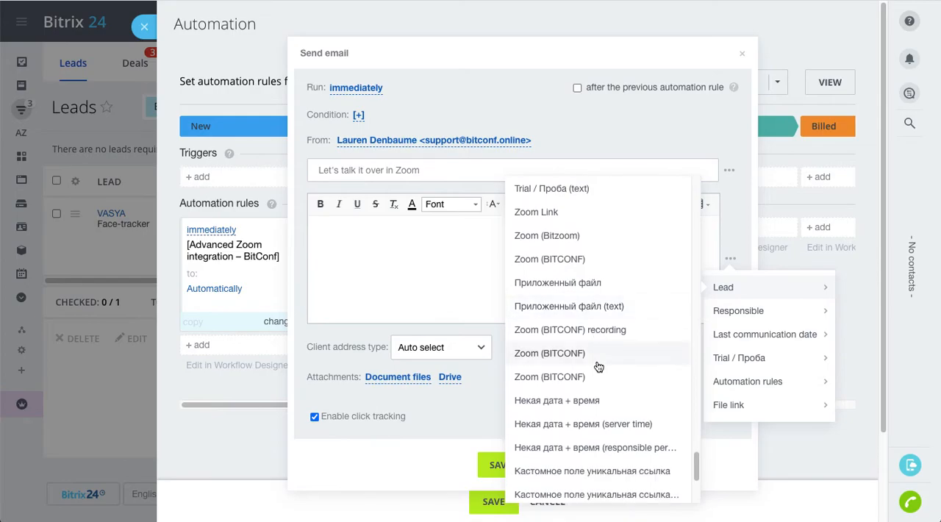
{"action": "left_click", "coordinate": [572, 260]}
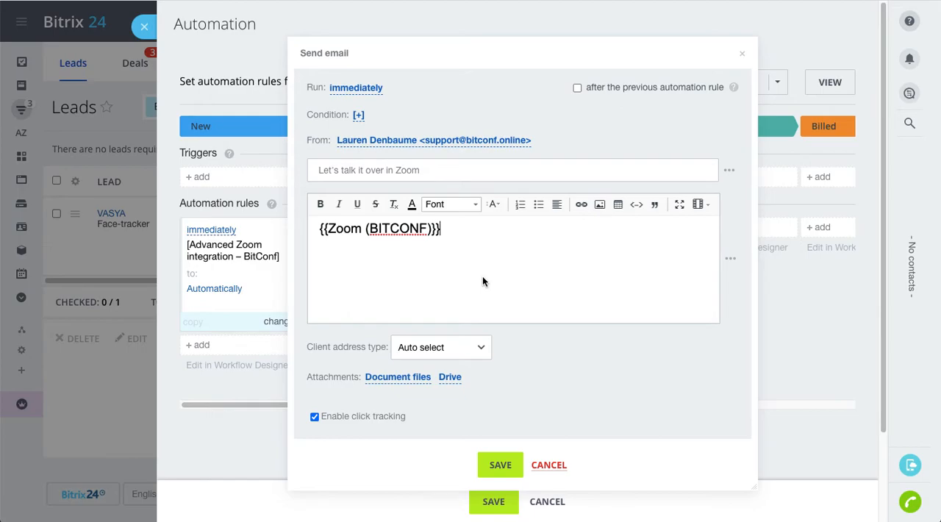
Write "Hello. We have got your request from our website." on its own line above the Zoom field in the email body
{"action": "key", "text": "Left"}
{"action": "key", "text": "Left"}
{"action": "key", "text": "Left"}
{"action": "key", "text": "Left"}
{"action": "key", "text": "Left"}
{"action": "key", "text": "Left"}
{"action": "key", "text": "Left"}
{"action": "key", "text": "Left"}
{"action": "key", "text": "Left"}
{"action": "key", "text": "Left"}
{"action": "key", "text": "Left"}
{"action": "key", "text": "Left"}
{"action": "key", "text": "Left"}
{"action": "key", "text": "Left"}
{"action": "key", "text": "Left"}
{"action": "key", "text": "Left"}
{"action": "key", "text": "Left"}
{"action": "key", "text": "Left"}
{"action": "type", "text": "Hello. We have got you"}
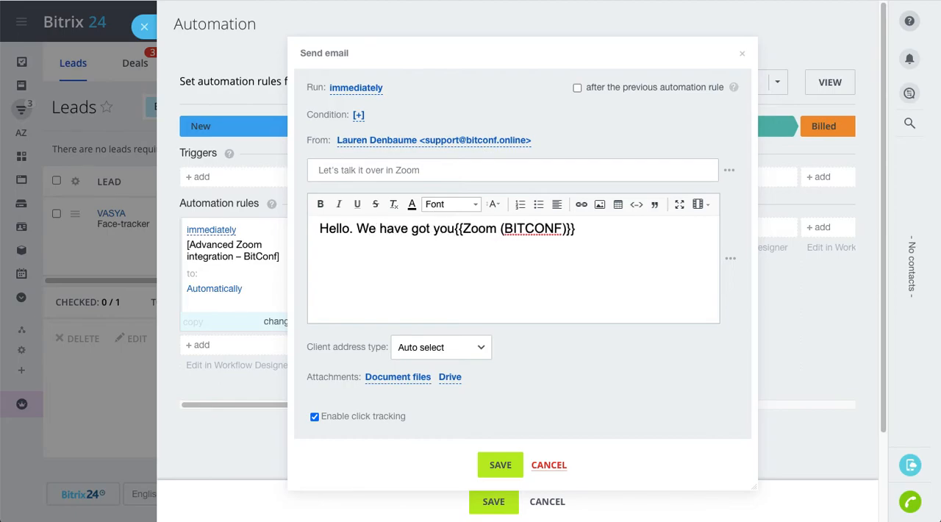
{"action": "type", "text": "r req"}
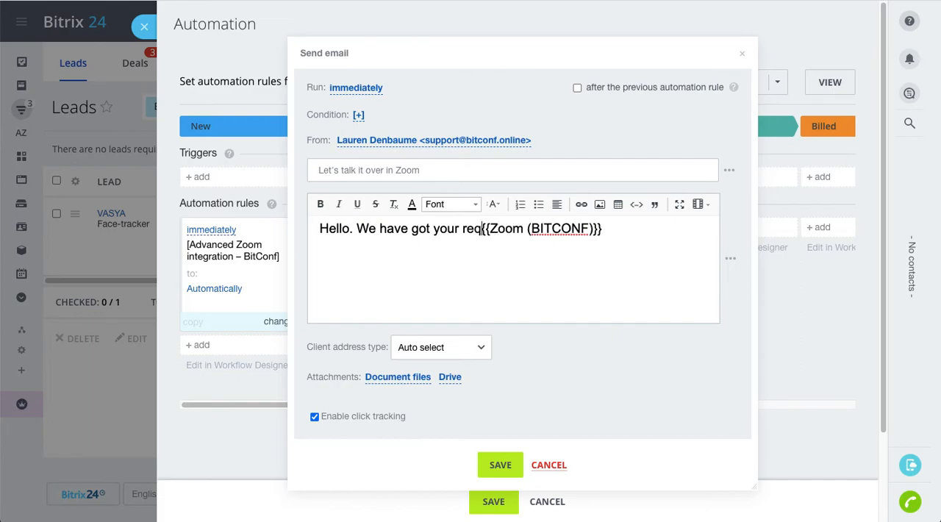
{"action": "type", "text": "uest"}
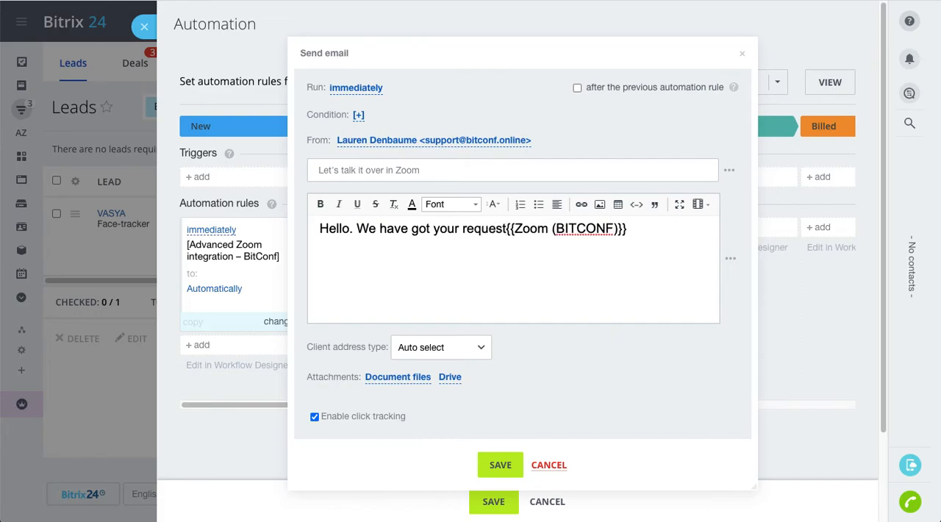
{"action": "type", "text": " from our"}
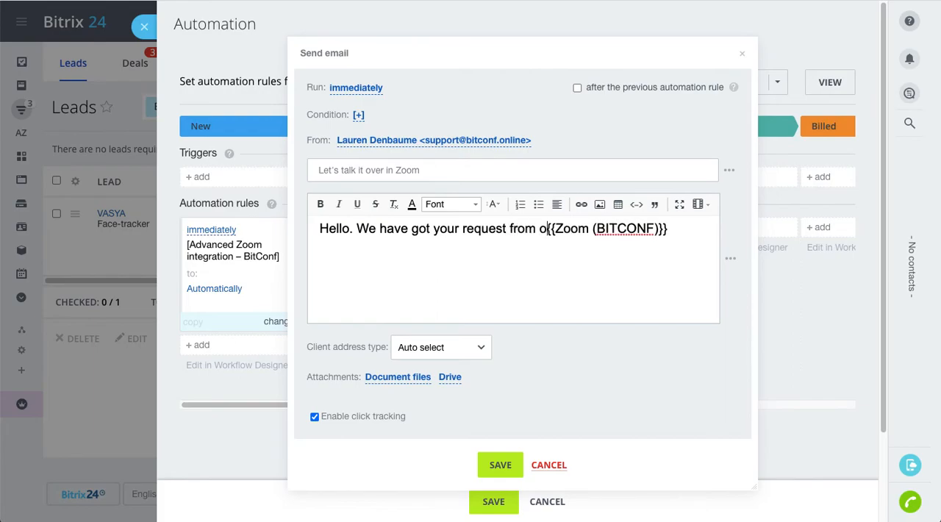
{"action": "type", "text": " websi"}
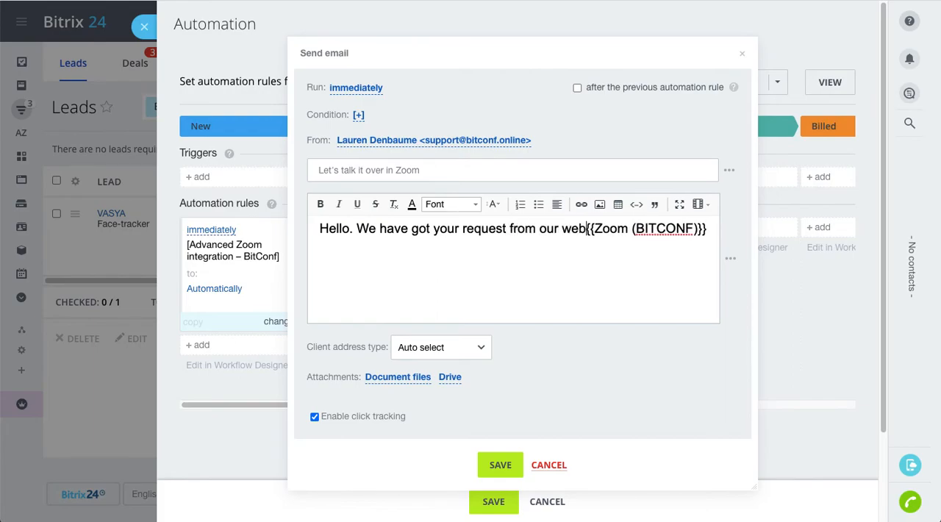
{"action": "type", "text": "te."}
{"action": "key", "text": "Return"}
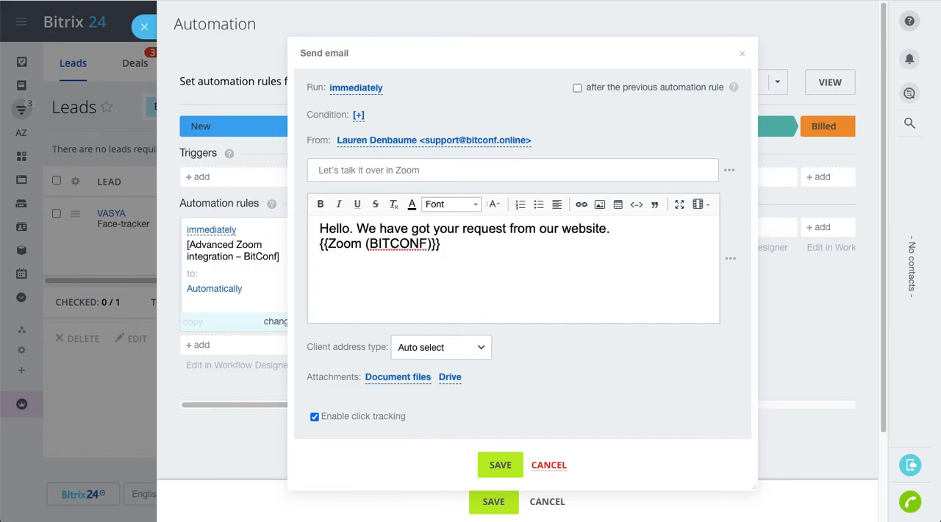
Insert "Let's talk it over in Zoom. Please click this link to join:" directly before the Zoom field in the email body
{"action": "type", "text": "Let\\s"}
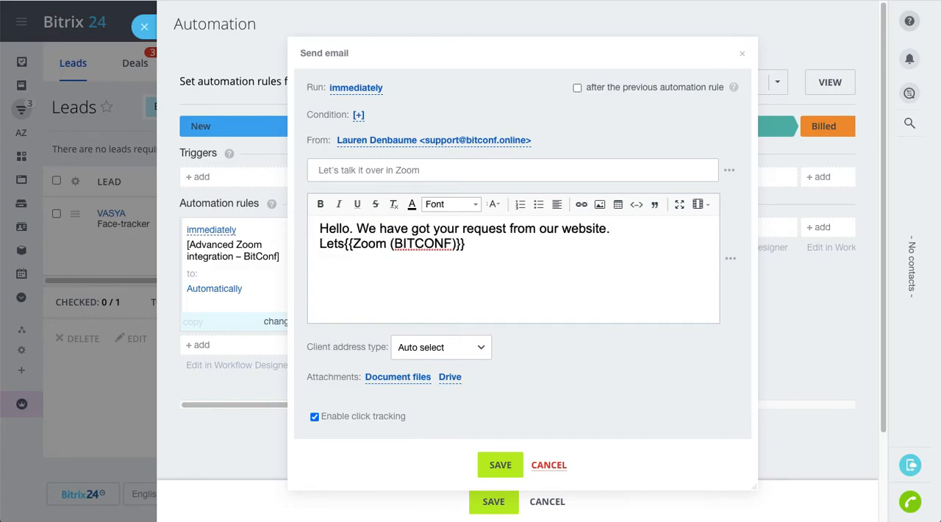
{"action": "key", "text": "BackSpace"}
{"action": "key", "text": "BackSpace"}
{"action": "type", "text": "'s ta"}
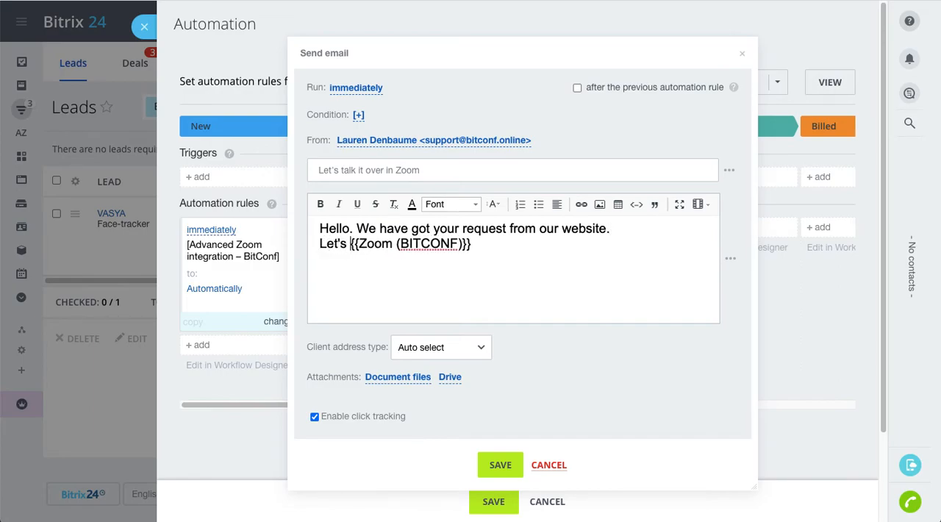
{"action": "type", "text": "lk it over "}
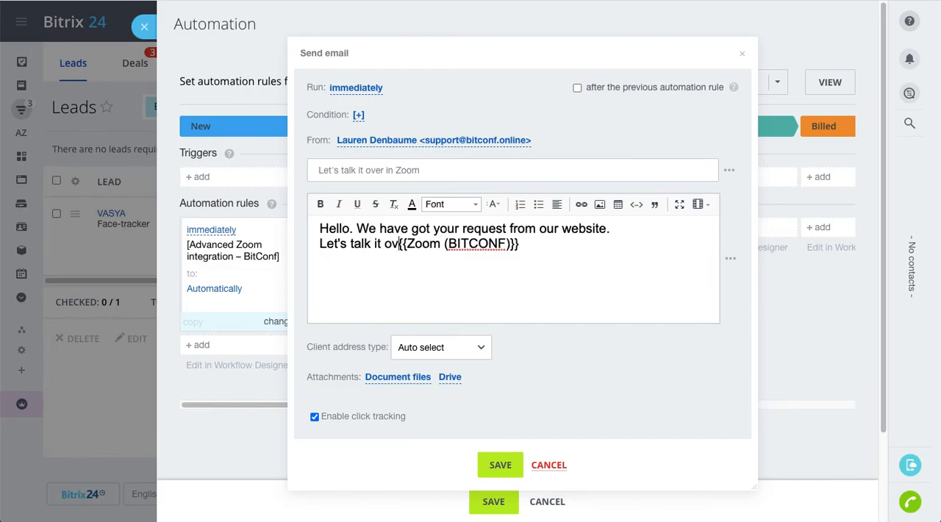
{"action": "type", "text": "in Zoom"}
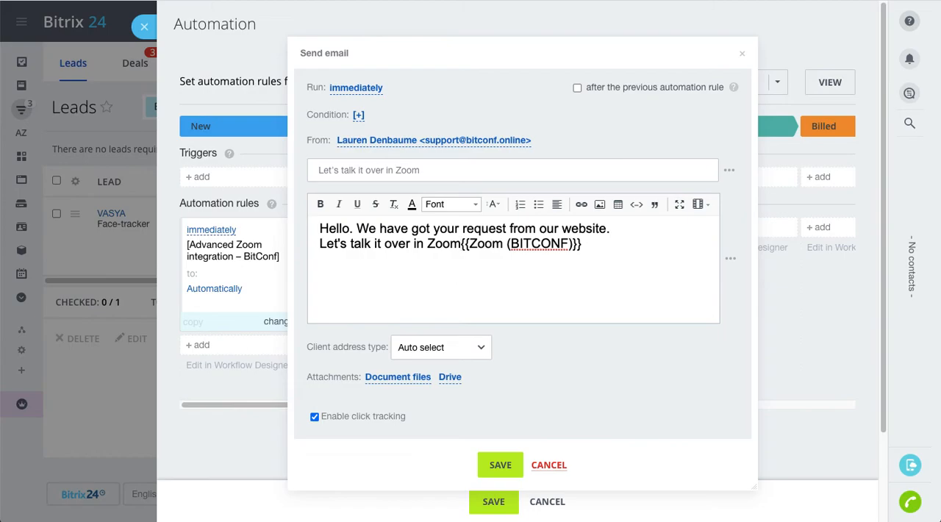
{"action": "type", "text": ". Please"}
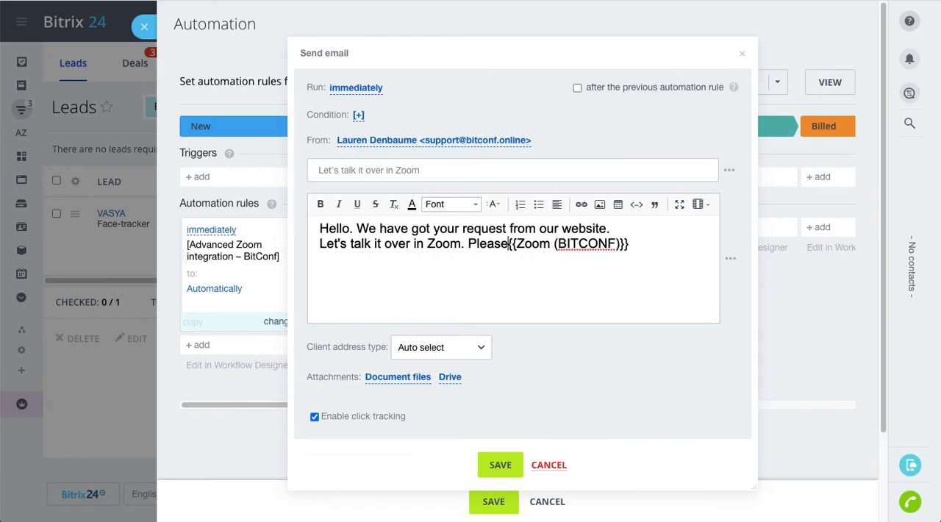
{"action": "type", "text": " click "}
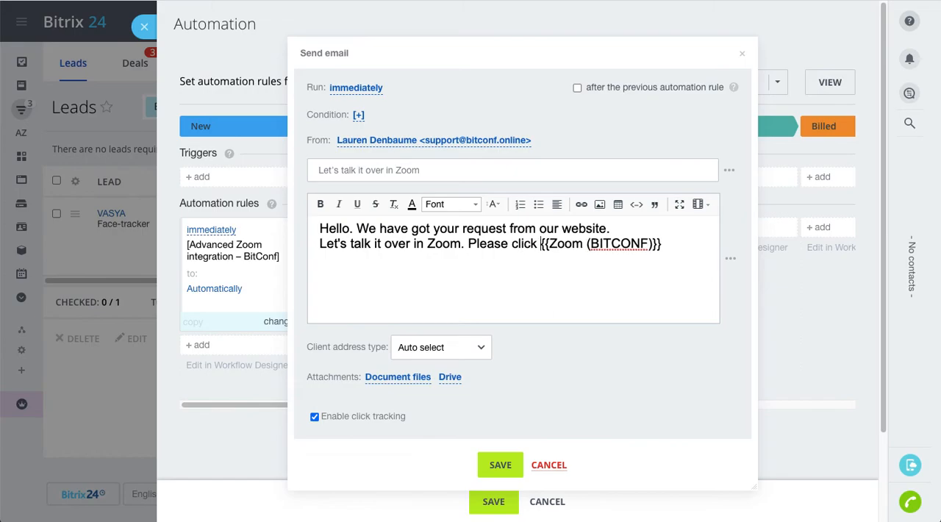
{"action": "type", "text": "this link"}
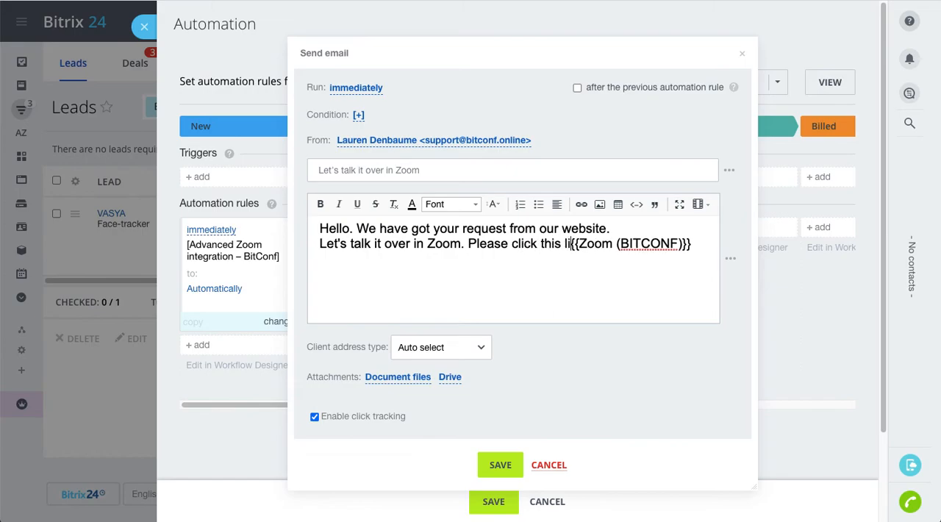
{"action": "type", "text": " to j"}
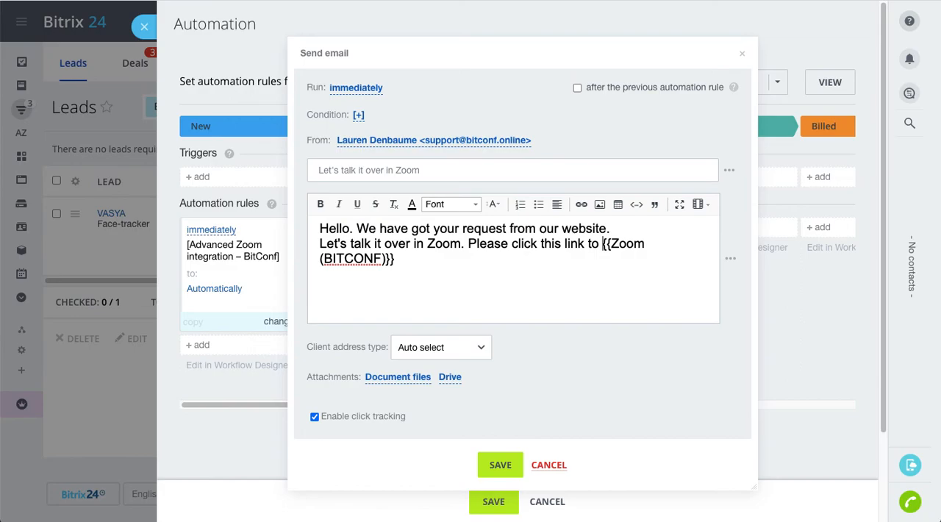
{"action": "type", "text": "oin"}
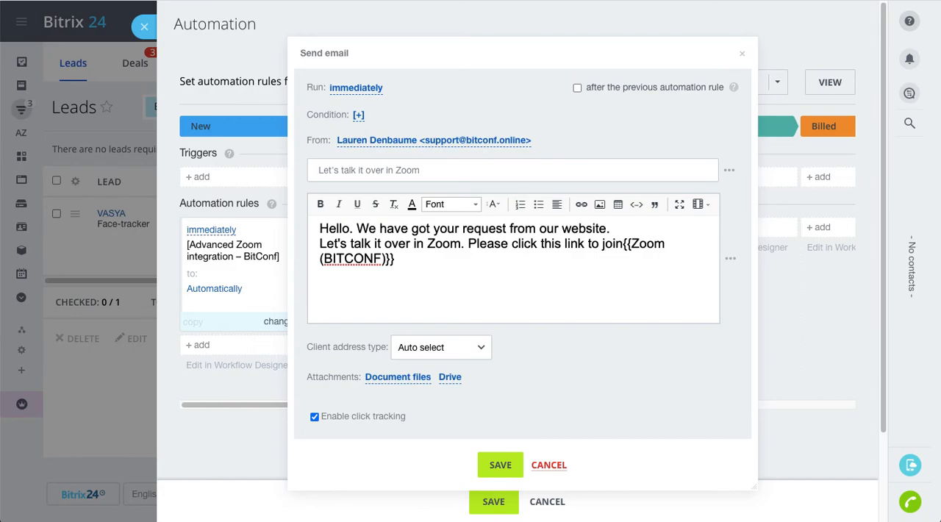
{"action": "type", "text": ":"}
End the email body with the two-line sign-off "Sincerely, / the Sales team of the Great Company" and save the Send email rule
{"action": "key", "text": "Return"}
{"action": "type", "text": "Sincee"}
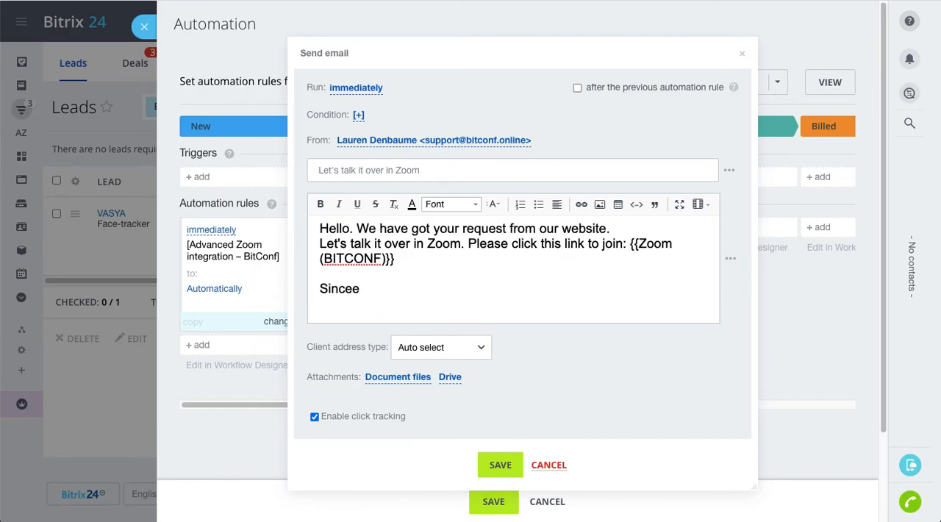
{"action": "key", "text": "BackSpace"}
{"action": "type", "text": "rely."}
{"action": "key", "text": "BackSpace"}
{"action": "type", "text": ","}
{"action": "key", "text": "Return"}
{"action": "type", "text": "T"}
{"action": "key", "text": "BackSpace"}
{"action": "type", "text": "the Sales team"}
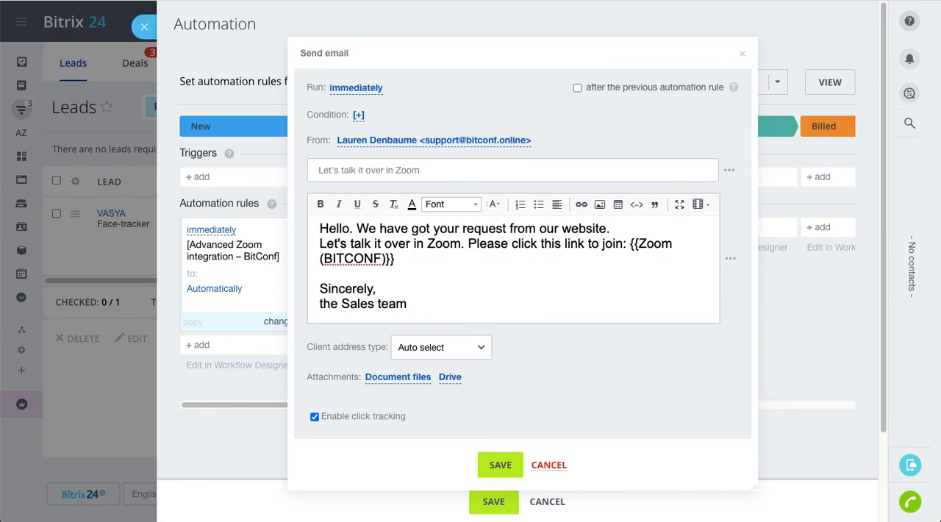
{"action": "type", "text": " of the Great "}
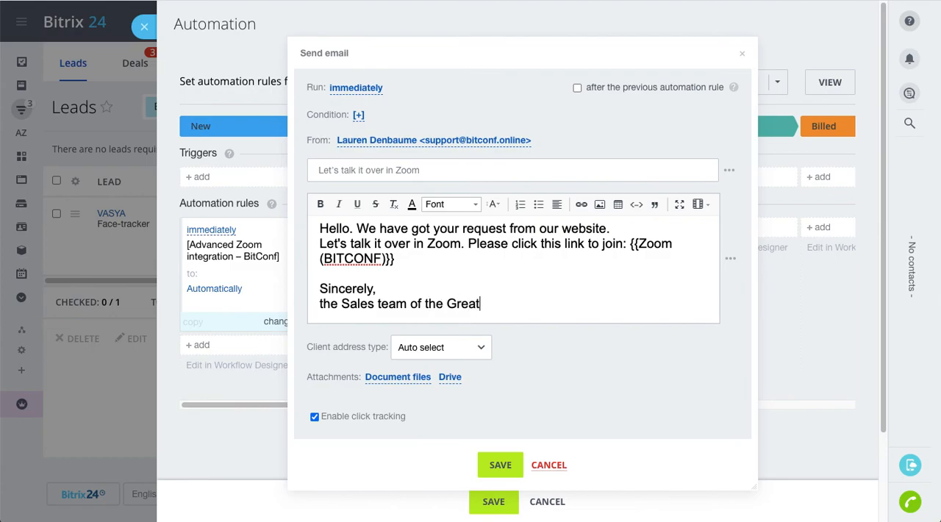
{"action": "type", "text": "Company"}
{"action": "left_click", "coordinate": [501, 466]}
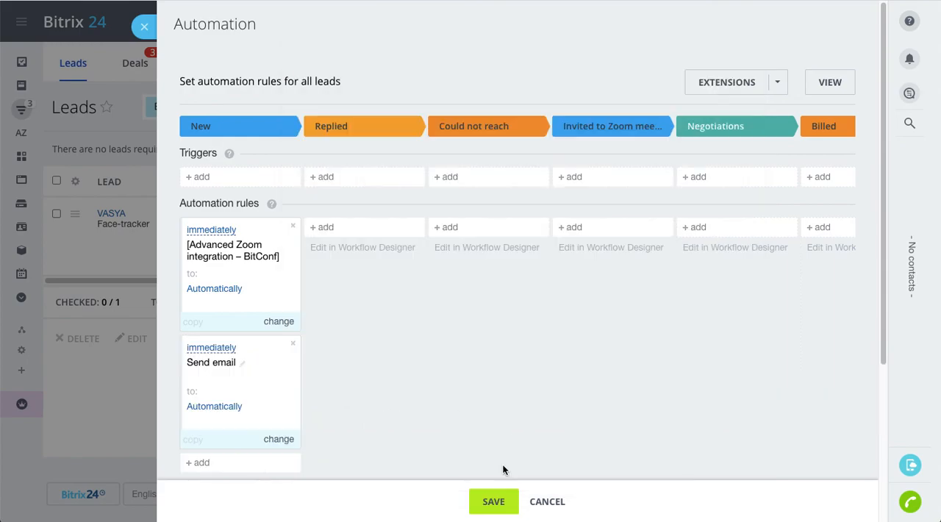
{"action": "scroll", "coordinate": [403, 399], "scroll_direction": "down", "scroll_amount": 2}
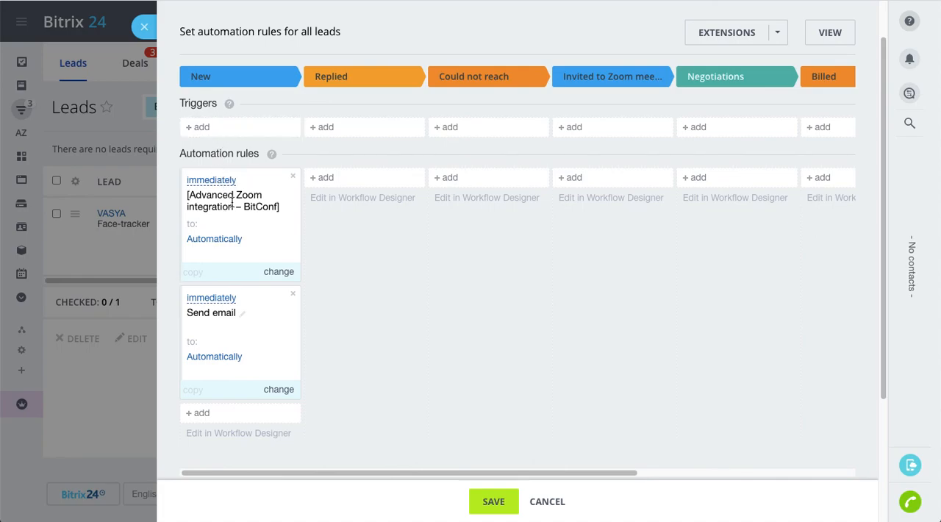
{"action": "scroll", "coordinate": [263, 271], "scroll_direction": "down", "scroll_amount": 2}
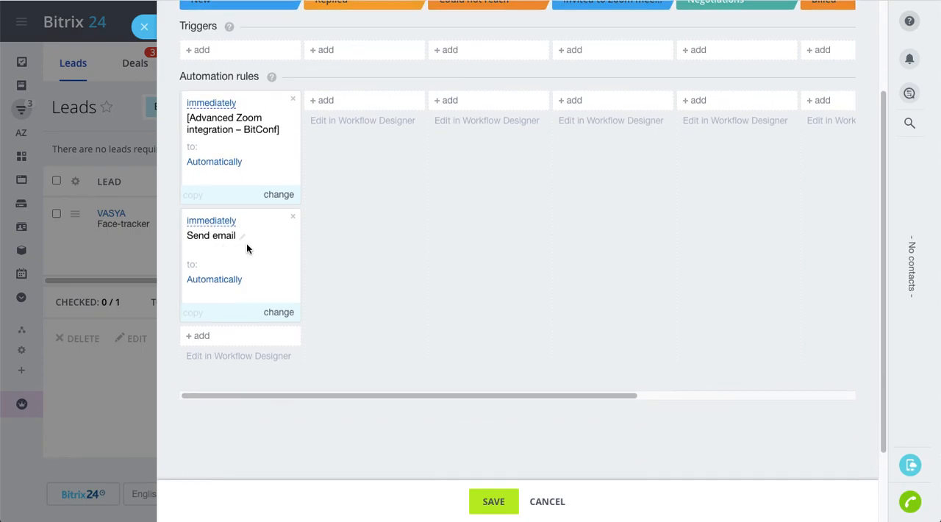
{"action": "scroll", "coordinate": [246, 244], "scroll_direction": "up", "scroll_amount": 1}
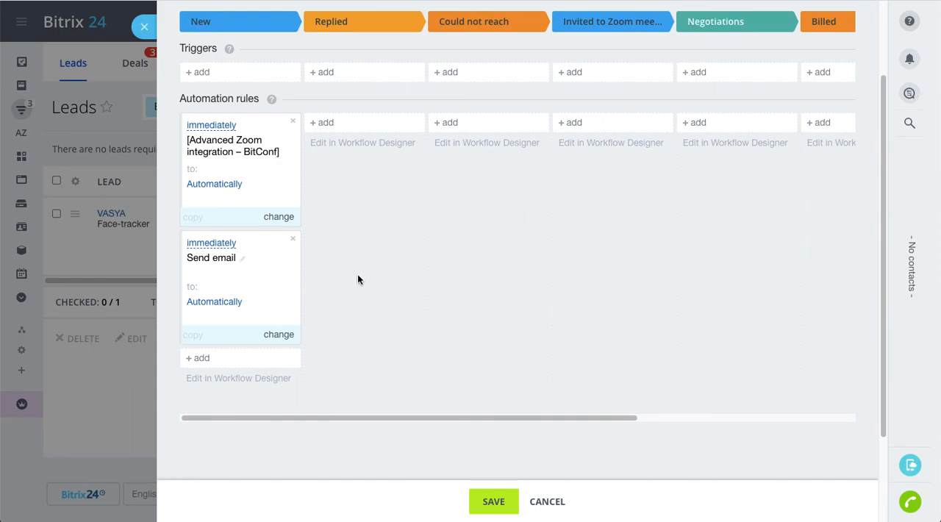
{"action": "scroll", "coordinate": [358, 278], "scroll_direction": "up", "scroll_amount": 1}
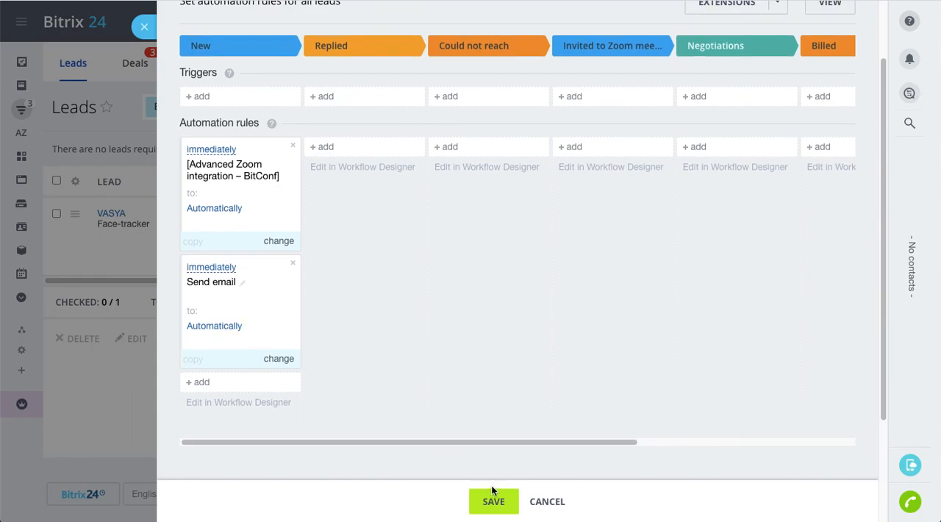